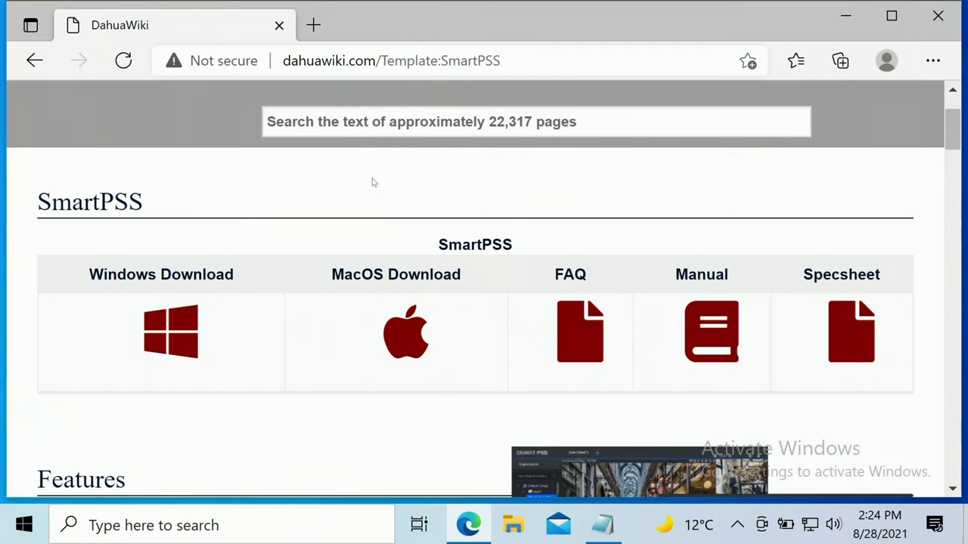
# Scroll the DahuaWiki SmartPSS page down to the Windows Download link
pyautogui.scroll(-1, 378, 179)
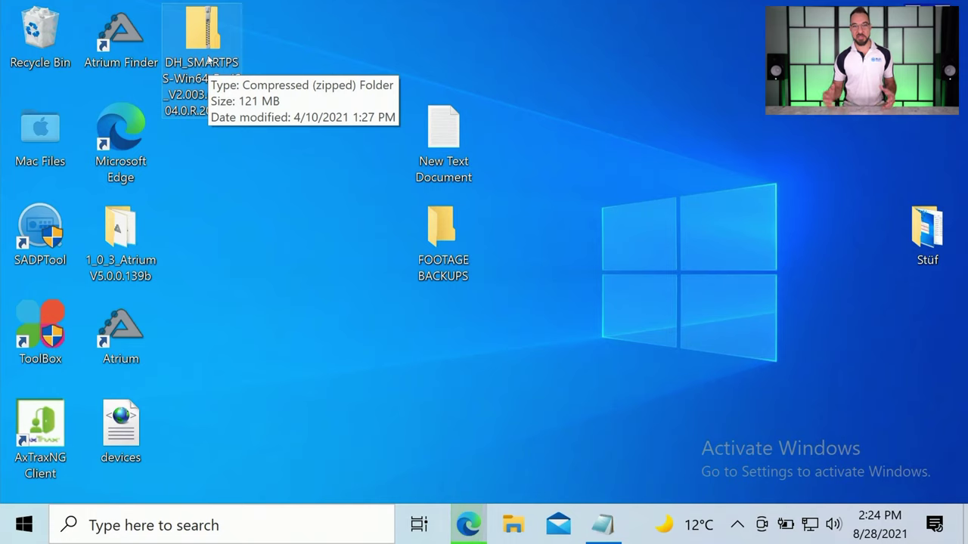
# Extract the SmartPSS zip to the Desktop and run the DH_SMARTPSS installer, approving the UAC prompt
pyautogui.rightClick(208, 58)
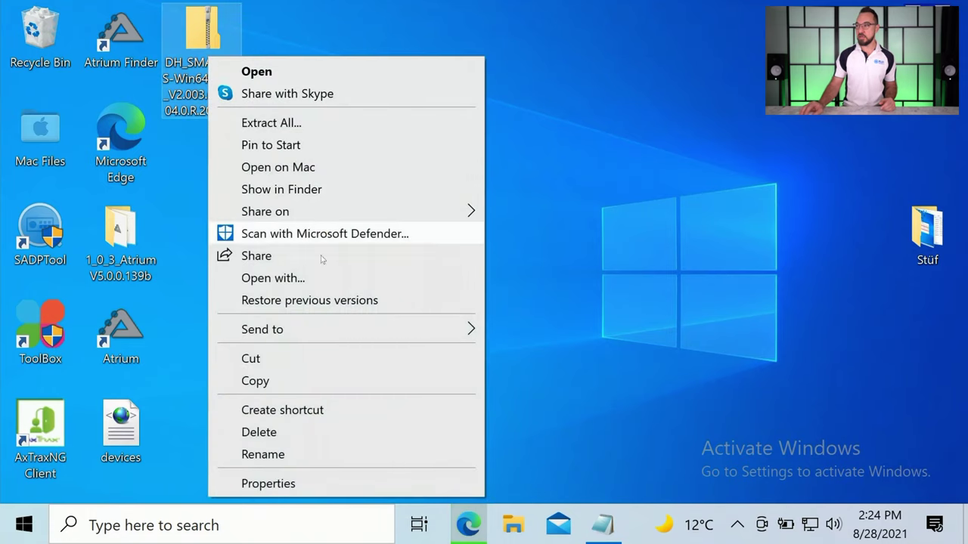
pyautogui.click(393, 123)
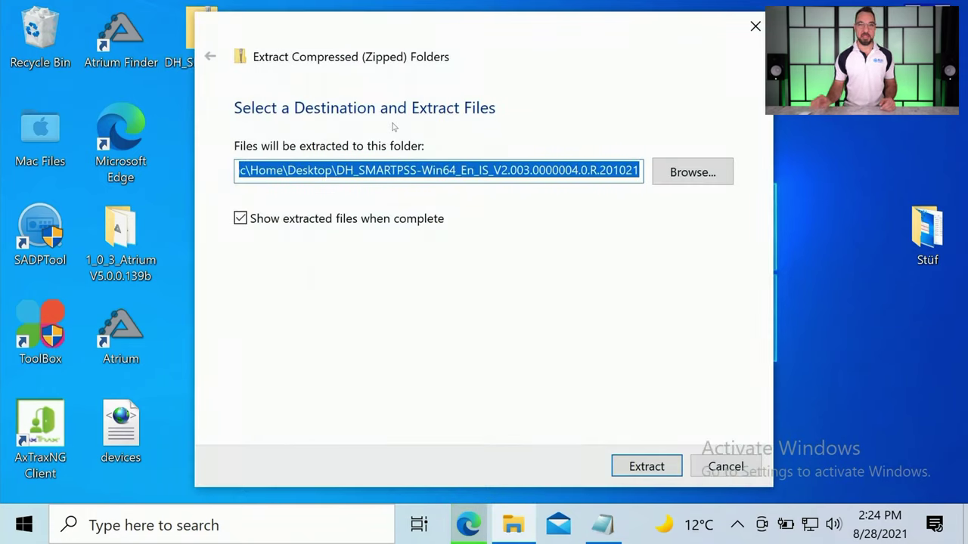
pyautogui.click(636, 466)
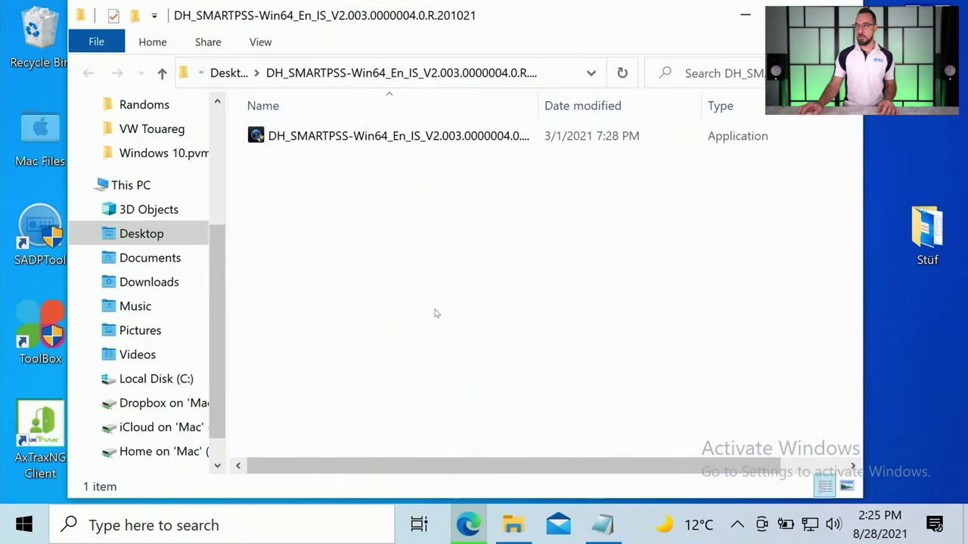
pyautogui.click(358, 139)
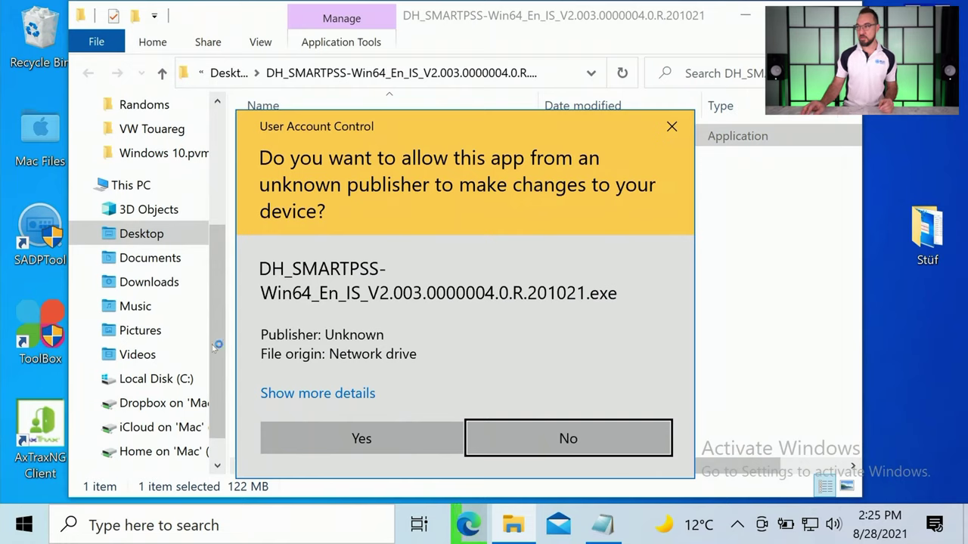
pyautogui.click(380, 440)
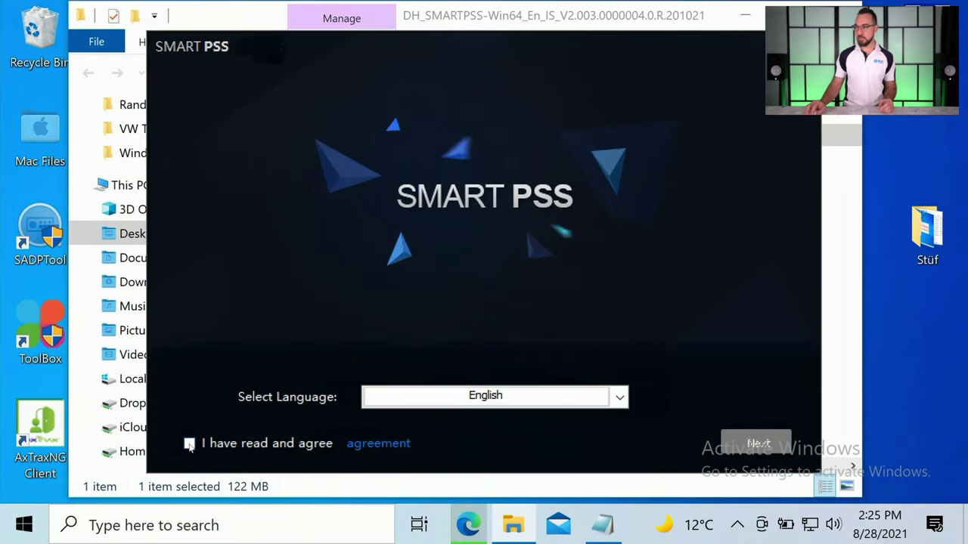
# Accept the licence, install SmartPSS to the default path, and tick Run SmartPSS
pyautogui.click(189, 443)
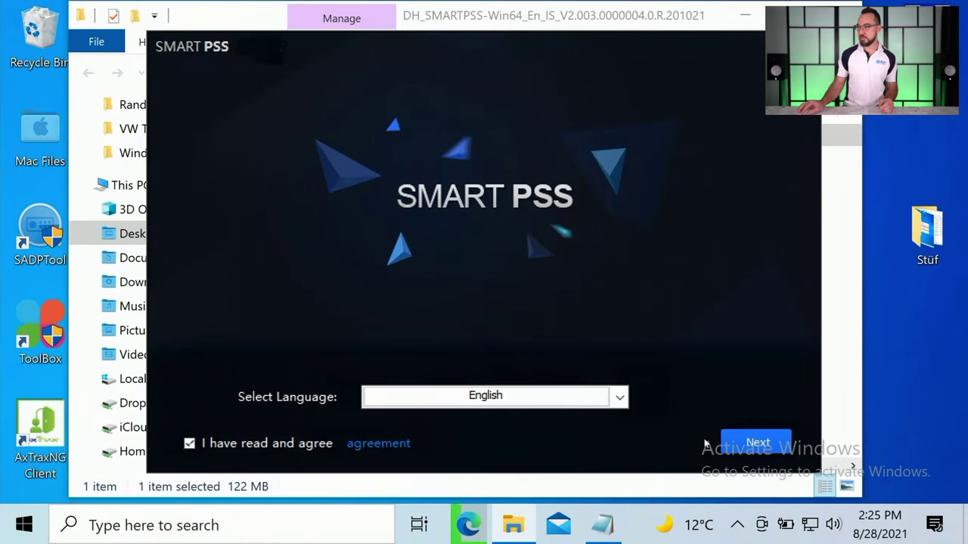
pyautogui.click(752, 443)
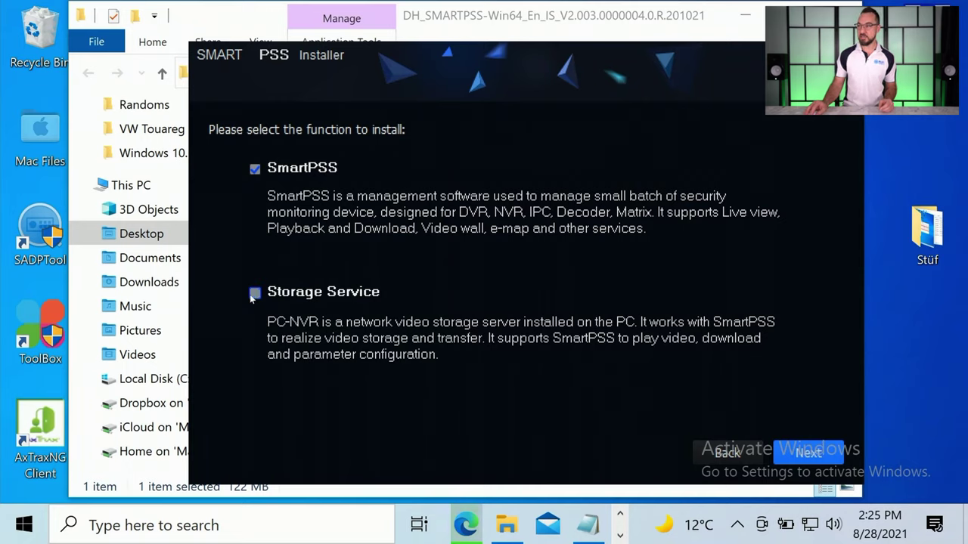
pyautogui.click(788, 453)
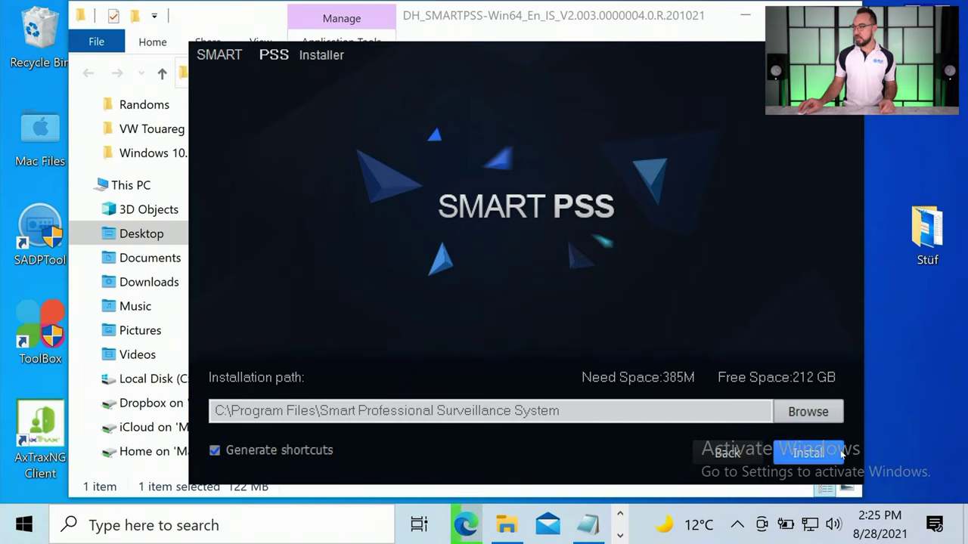
pyautogui.click(842, 453)
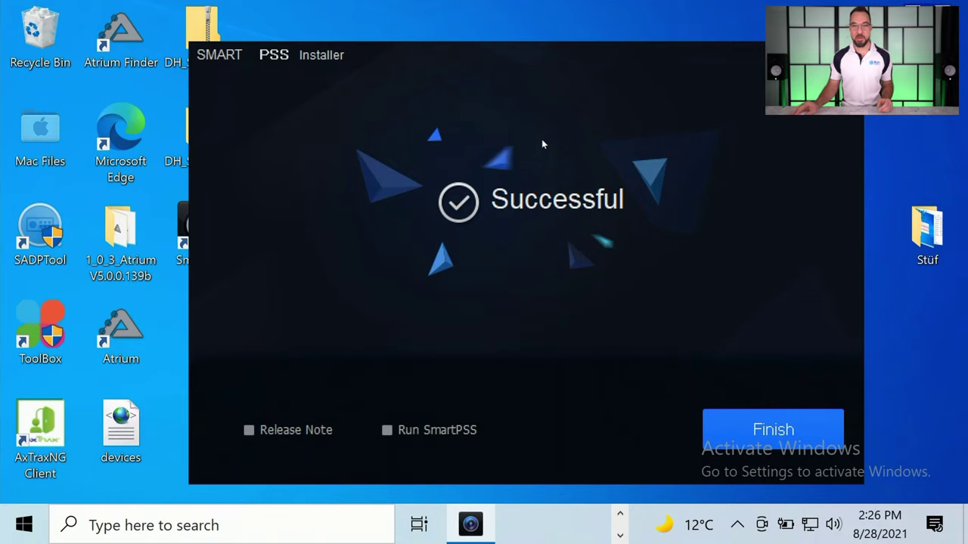
pyautogui.click(387, 431)
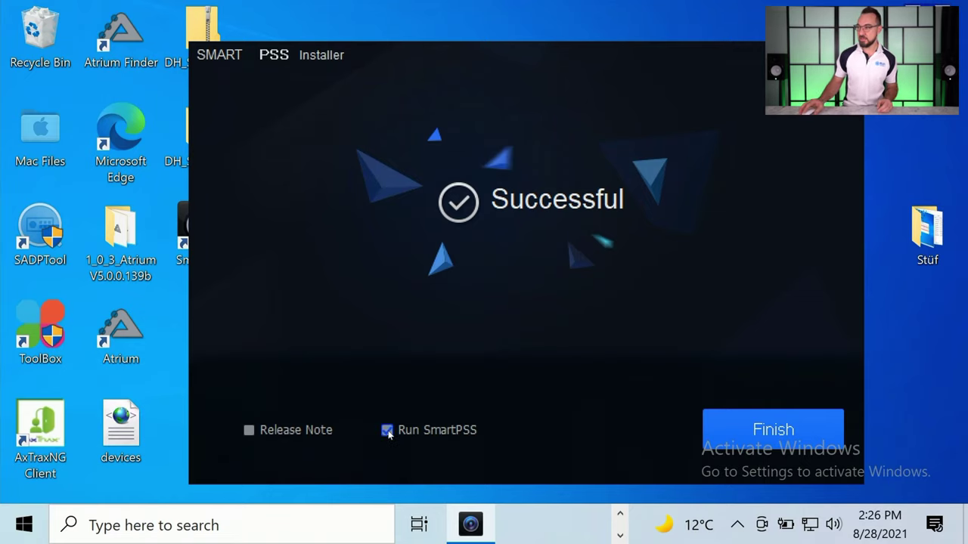
# Finish the installer, then create and confirm the SmartPSS admin password
pyautogui.click(751, 428)
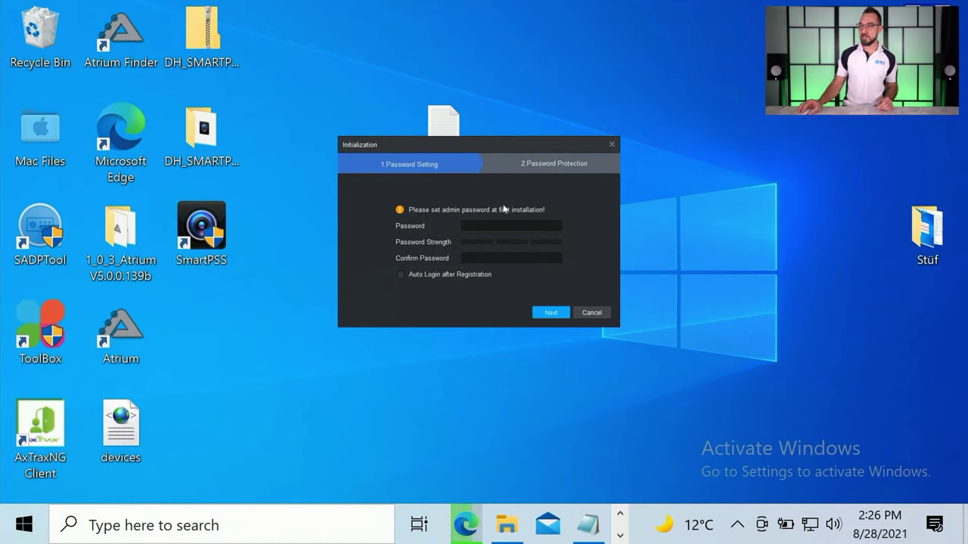
pyautogui.click(484, 225)
pyautogui.write('12345')
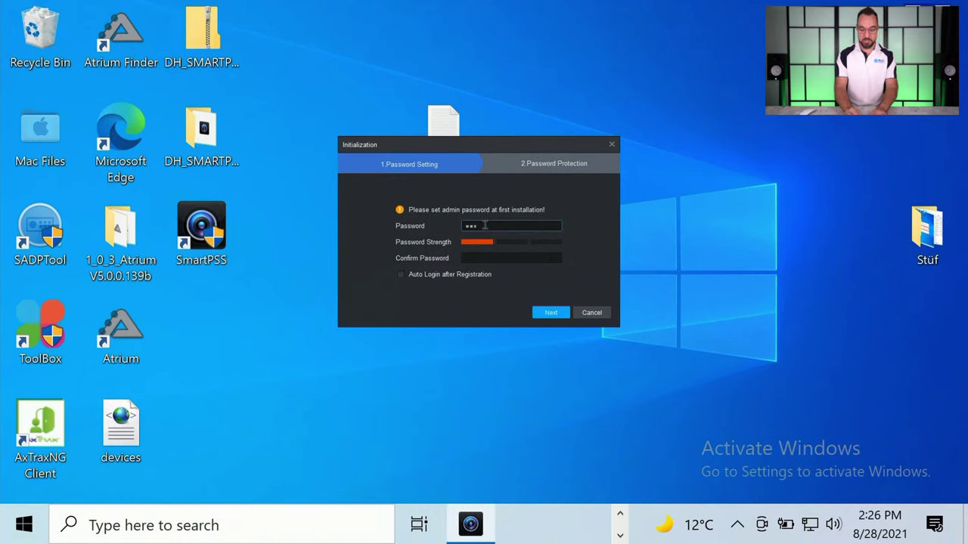
pyautogui.press('BackSpace')
pyautogui.press('BackSpace')
pyautogui.press('BackSpace')
pyautogui.press('BackSpace')
pyautogui.press('BackSpace')
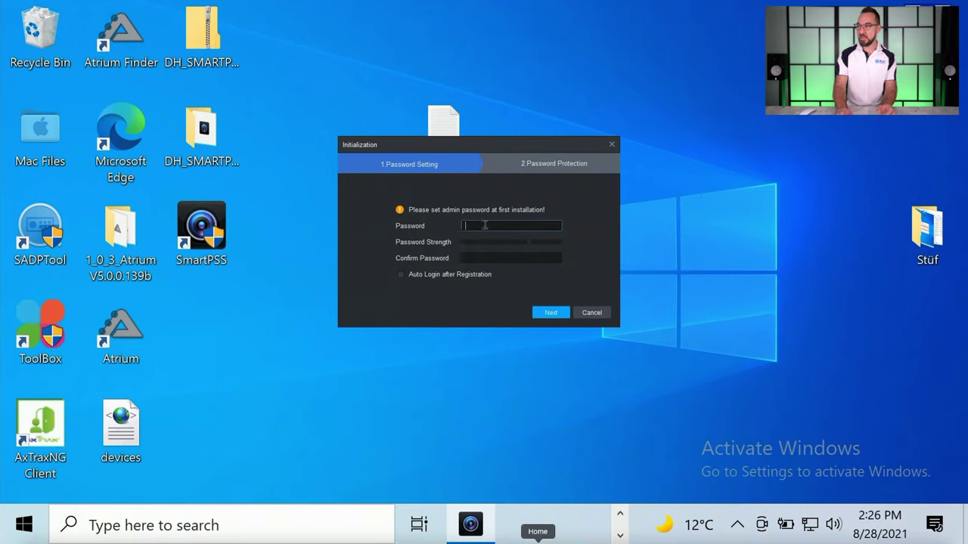
pyautogui.write('admin1')
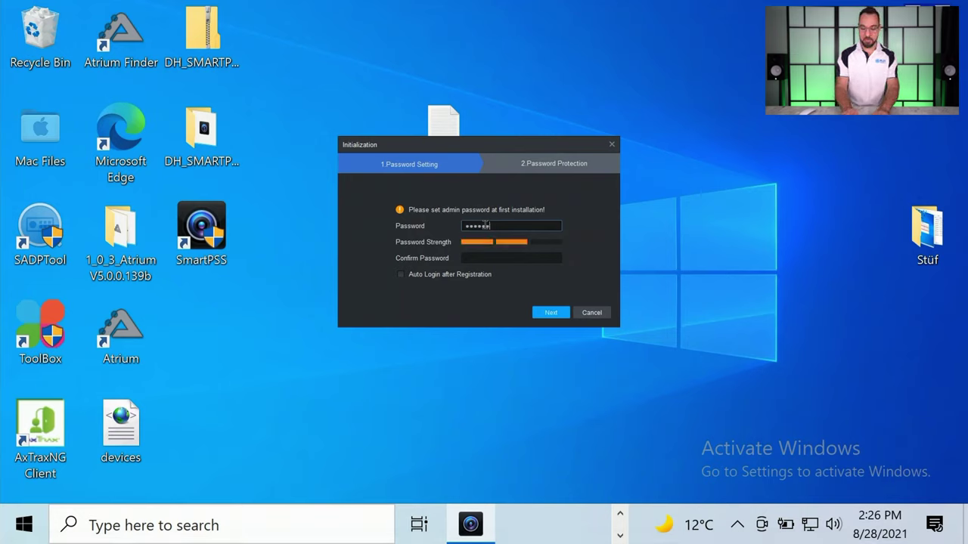
pyautogui.write('3')
pyautogui.press('Tab')
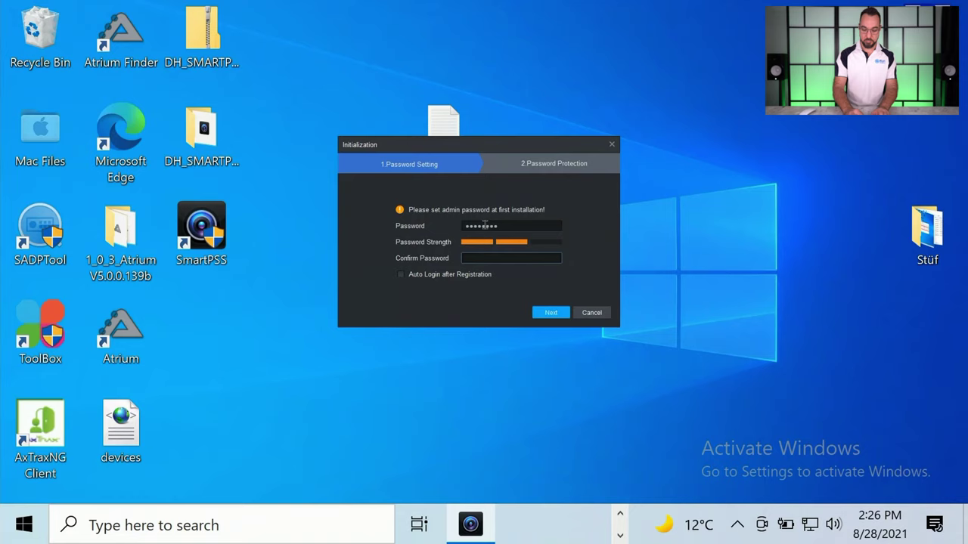
pyautogui.write('admin1')
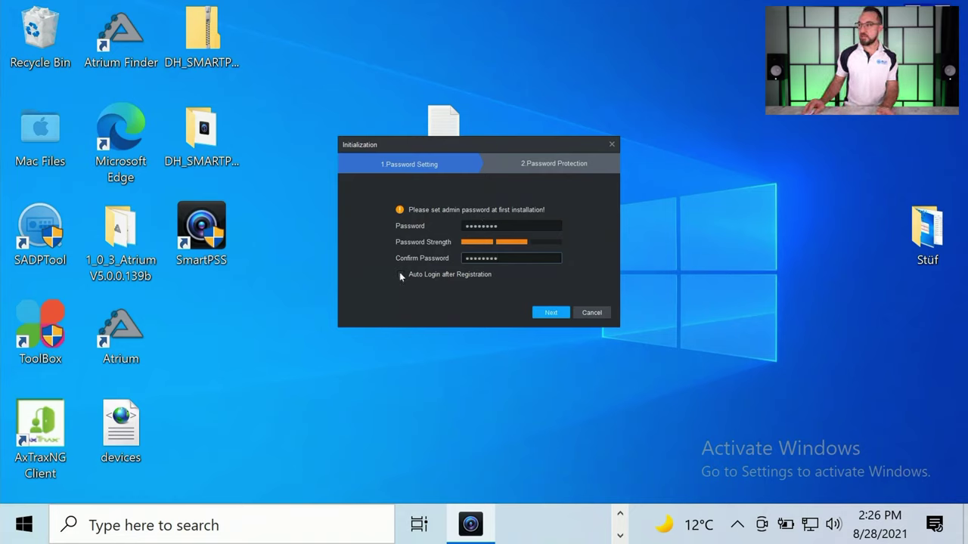
pyautogui.click(552, 312)
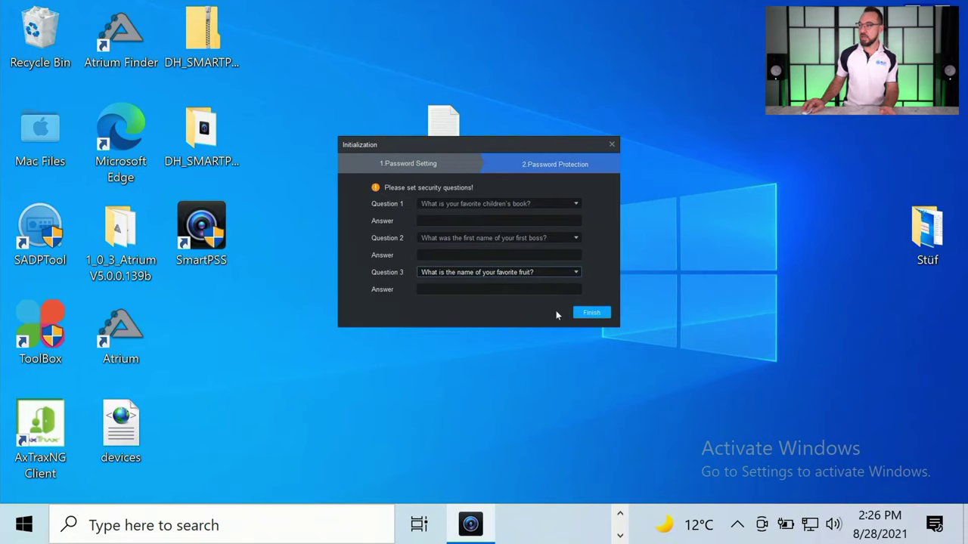
# Fill in answers to the three security questions and complete initialization
pyautogui.click(443, 221)
pyautogui.write('a')
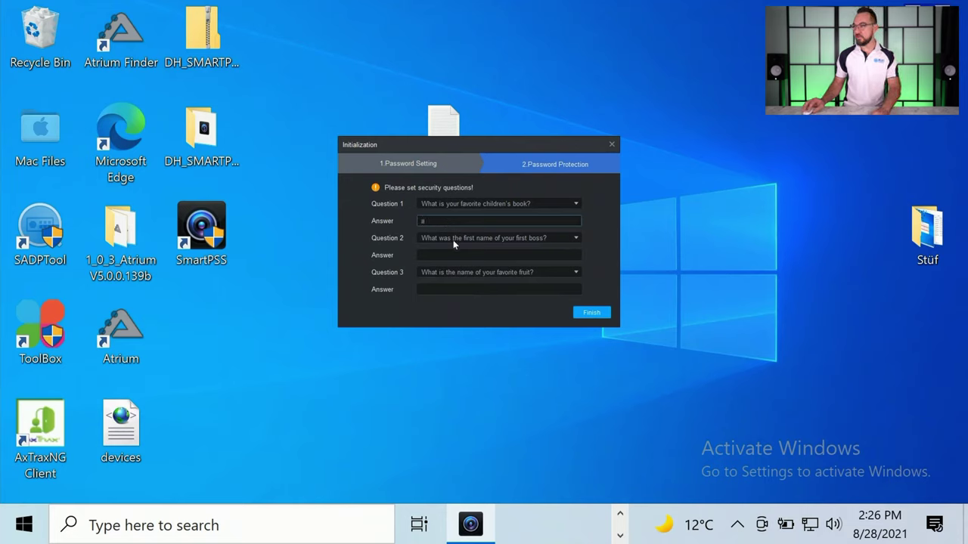
pyautogui.click(443, 254)
pyautogui.write('b')
pyautogui.click(448, 288)
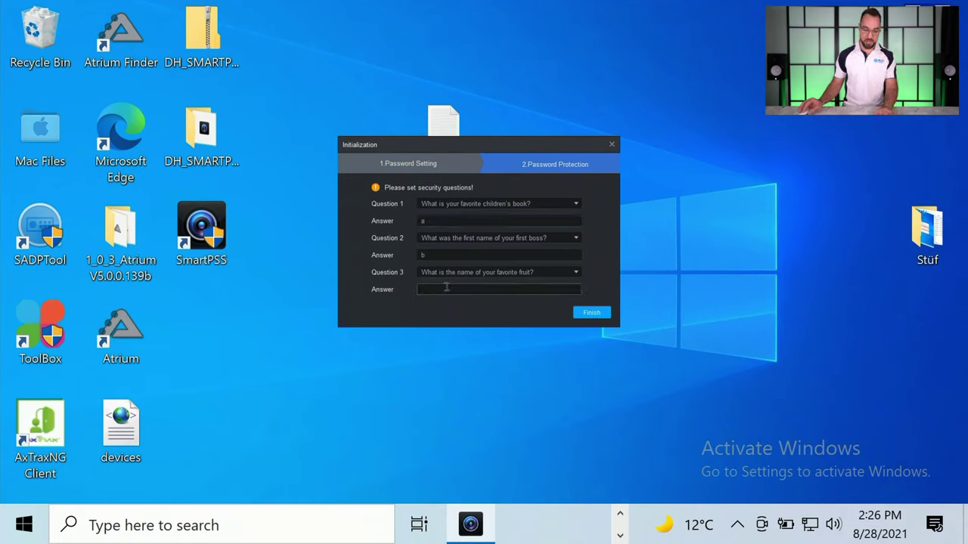
pyautogui.write('c')
pyautogui.click(595, 315)
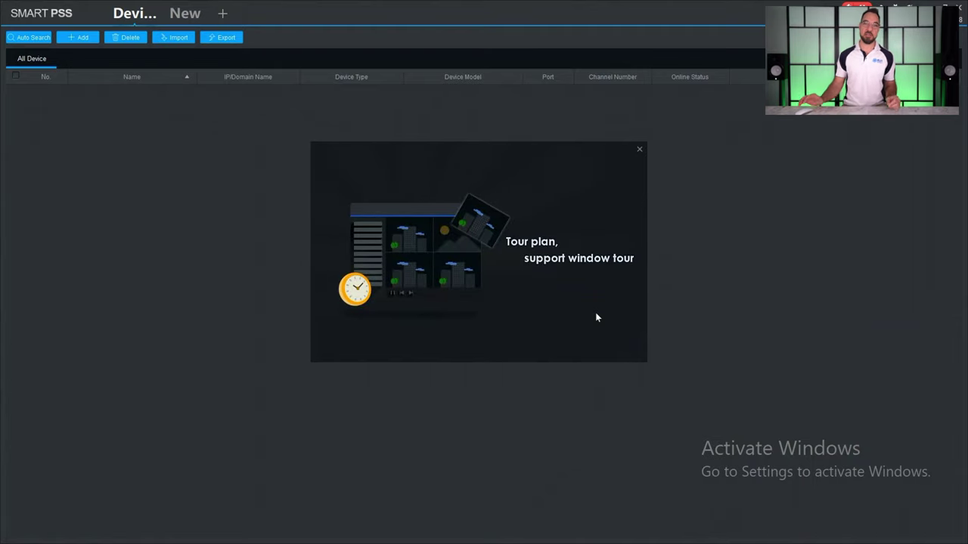
# Dismiss the feature tour and start a manual device add named 'My System'
pyautogui.click(119, 90)
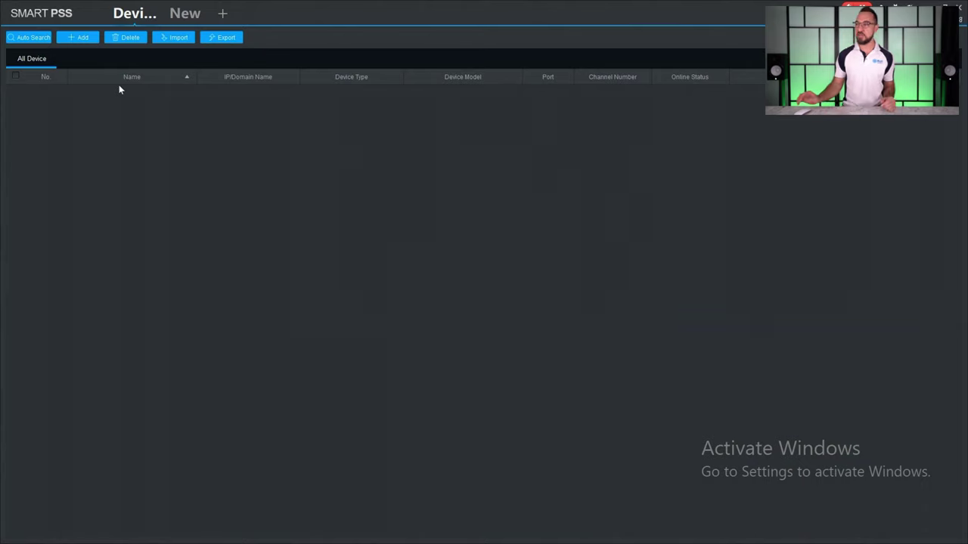
pyautogui.click(89, 44)
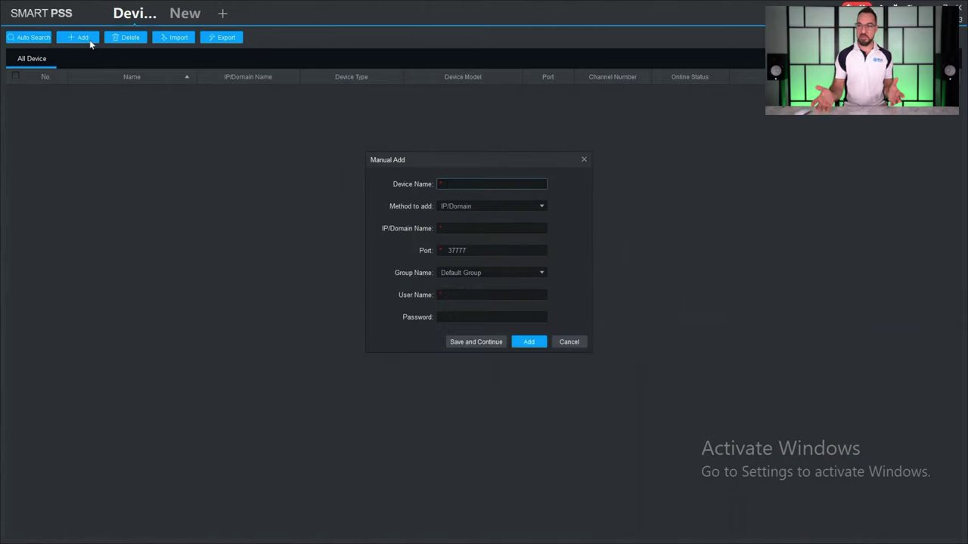
pyautogui.write('My System')
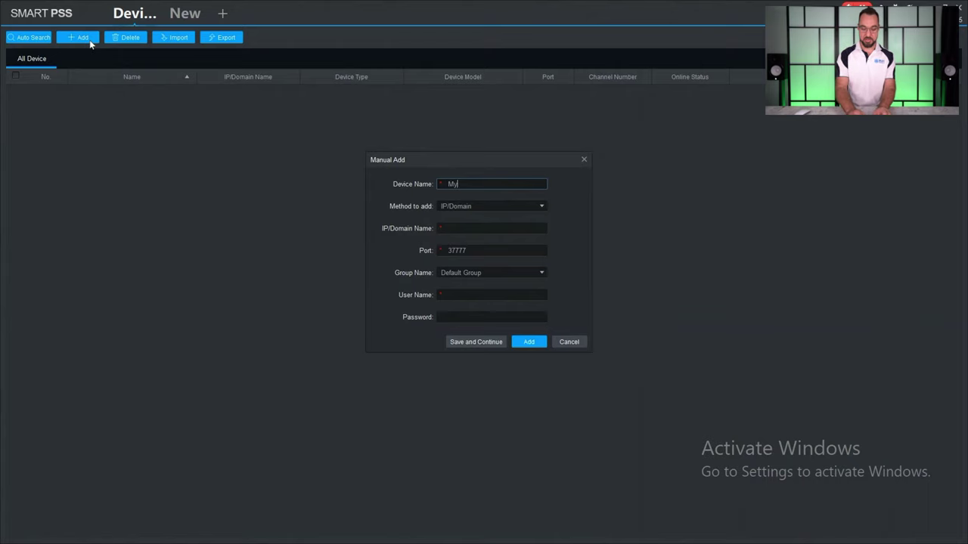
pyautogui.click(465, 231)
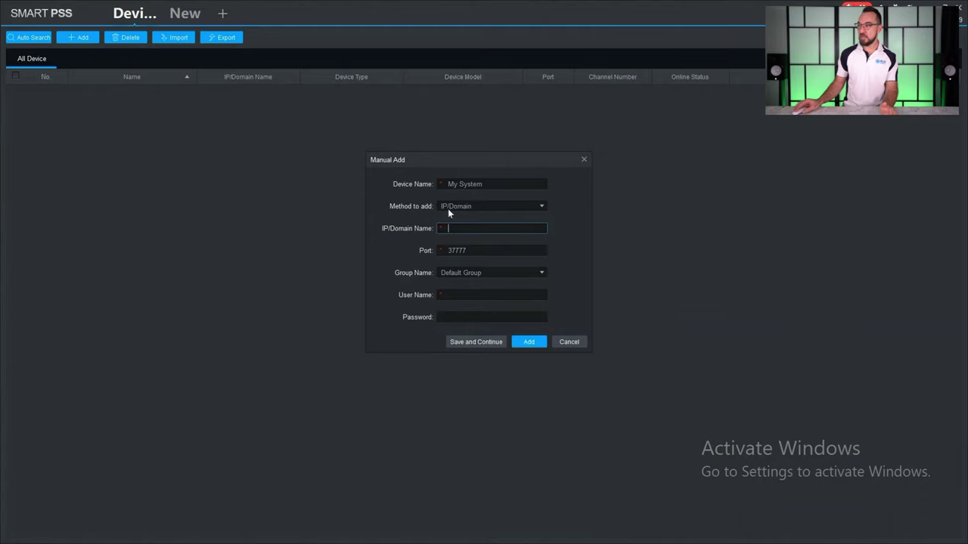
# Switch the add method to serial number and paste the NVR's serial number
pyautogui.click(477, 207)
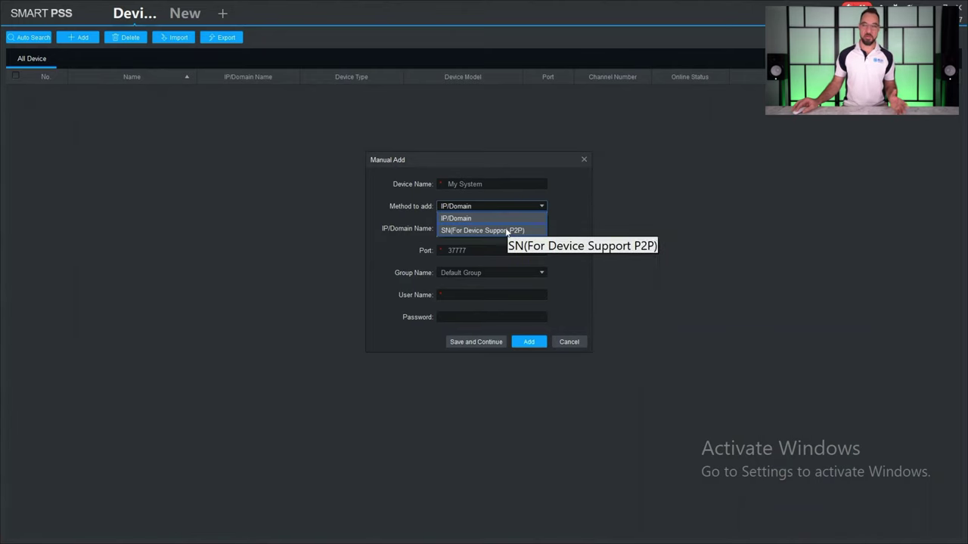
pyautogui.click(505, 231)
pyautogui.click(479, 229)
pyautogui.rightClick(479, 228)
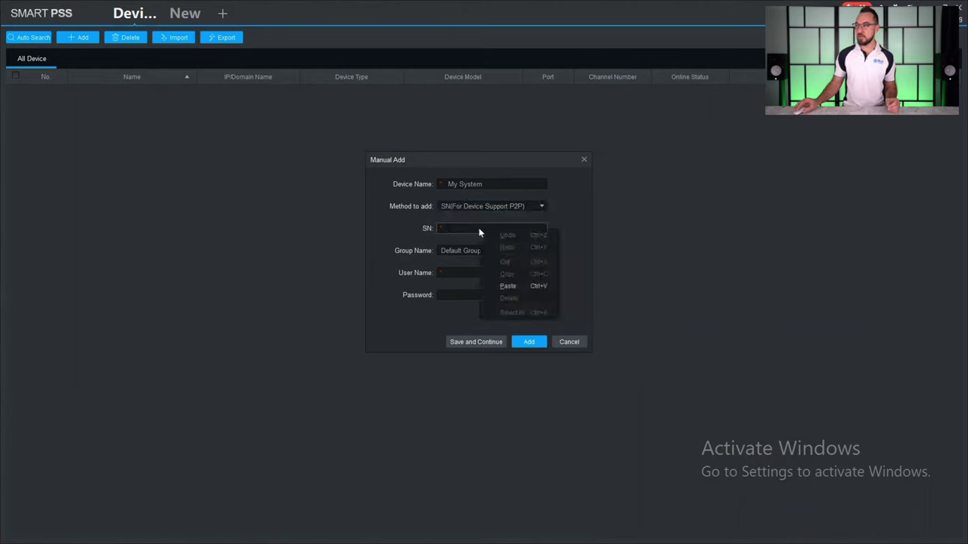
pyautogui.click(524, 282)
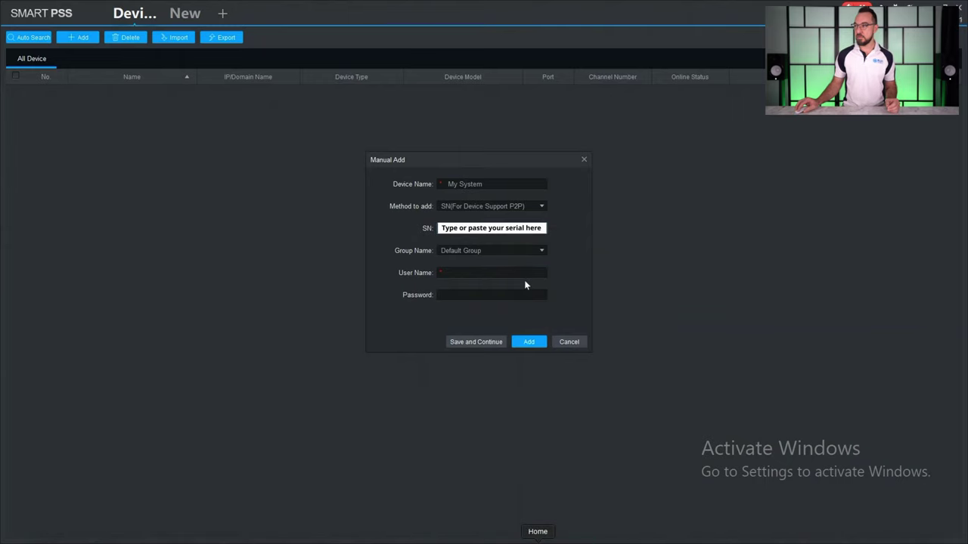
# Enter the NVR's login username and password and add it to the device list
pyautogui.click(474, 273)
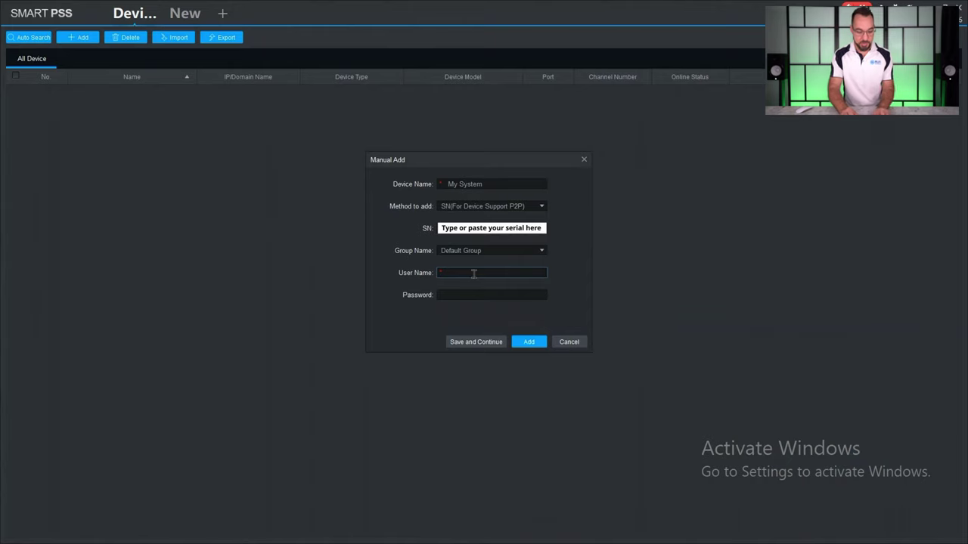
pyautogui.write('admin')
pyautogui.press('Tab')
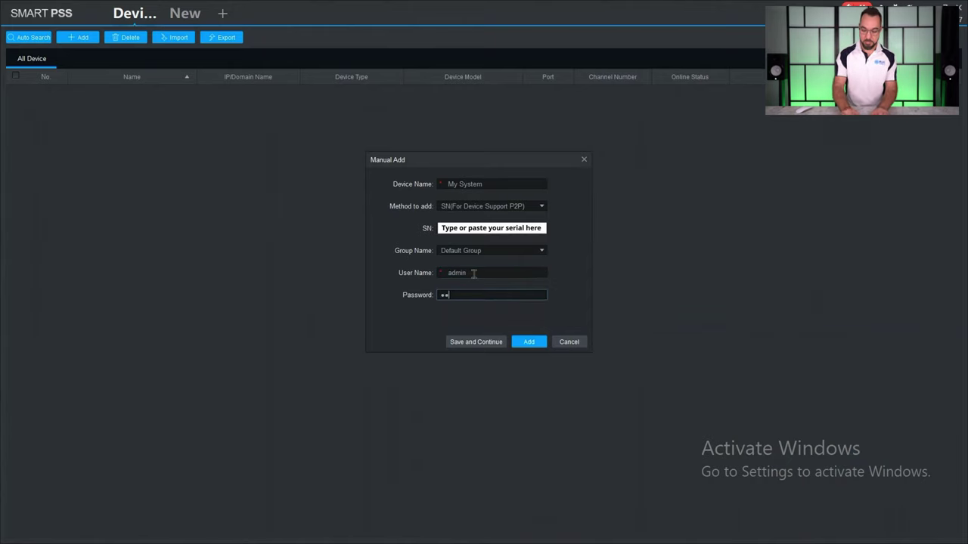
pyautogui.write('admin1234')
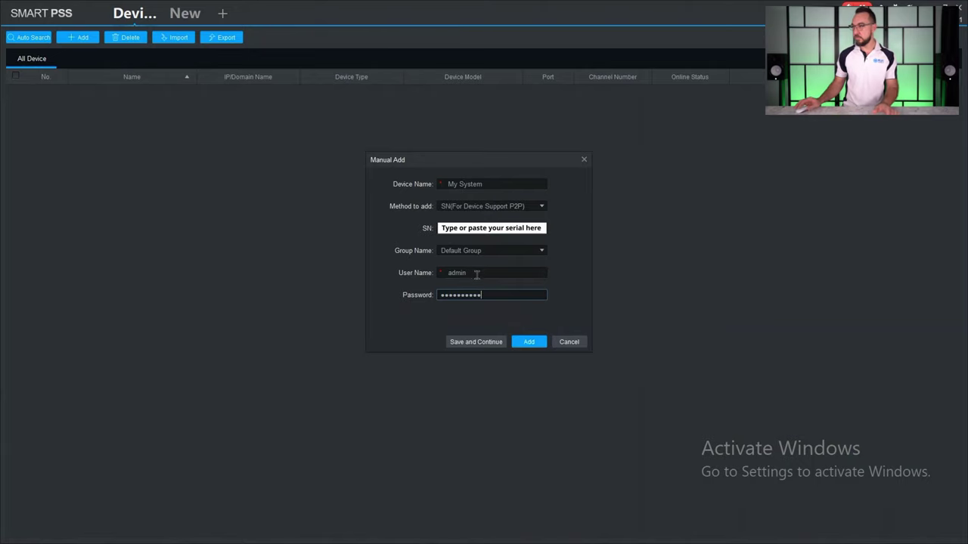
pyautogui.click(529, 342)
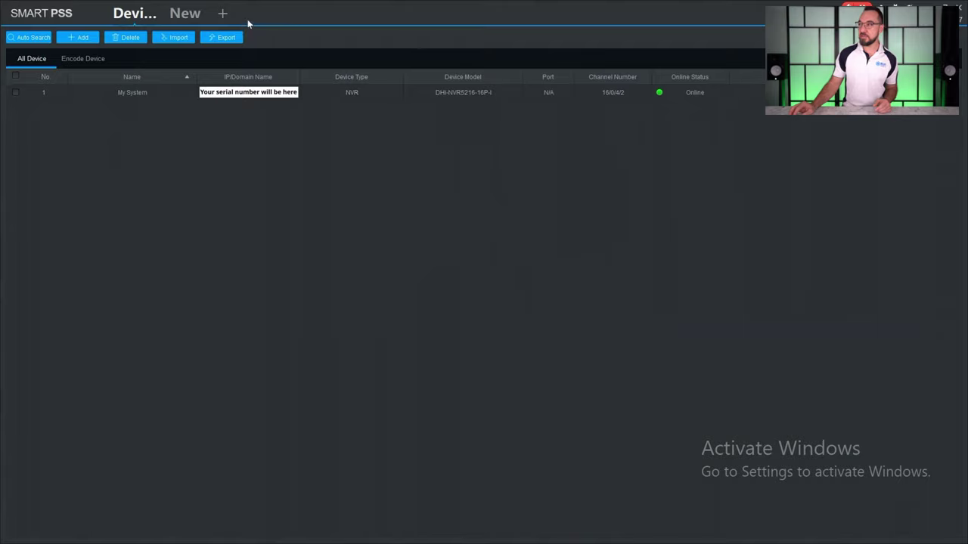
# Open Live View and drag AI Test Cam from My System into the top-left pane, enlarging then restoring it
pyautogui.click(224, 18)
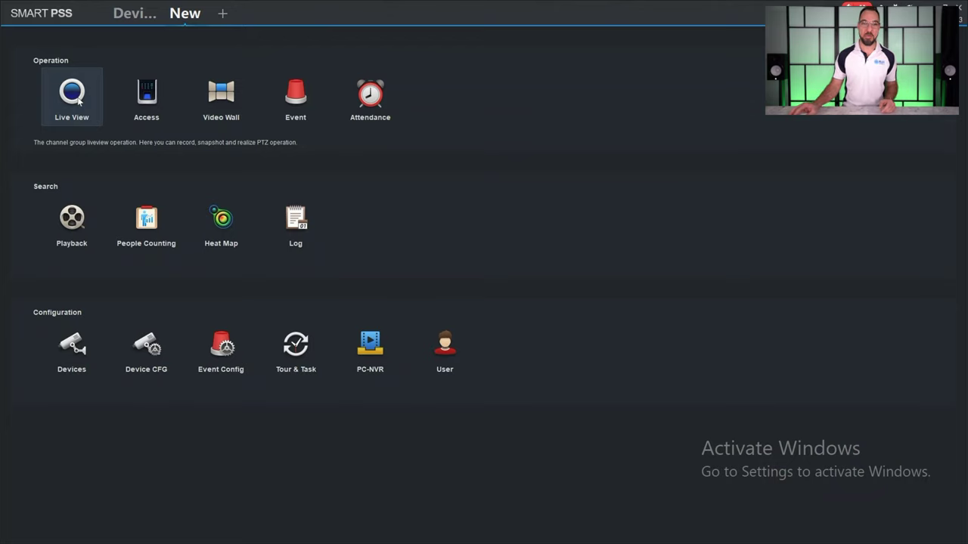
pyautogui.click(78, 99)
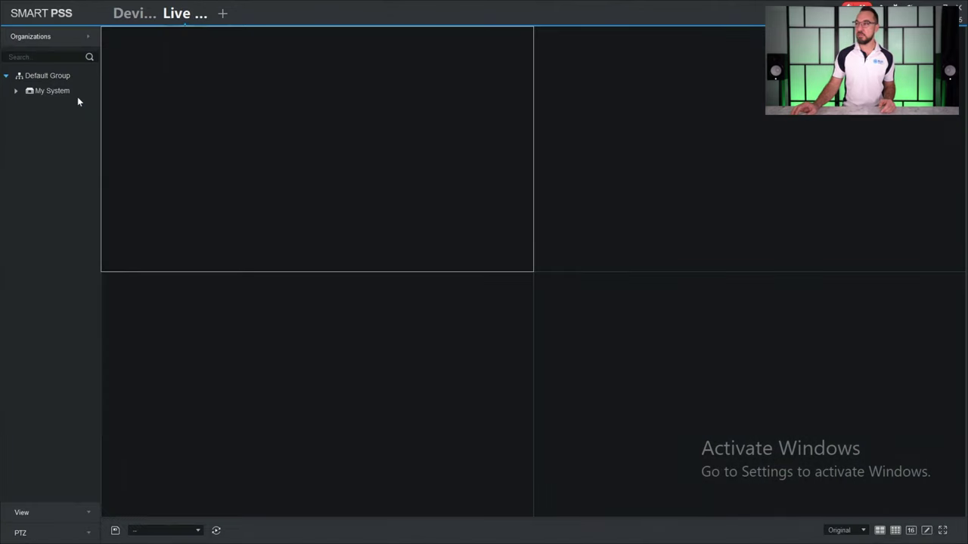
pyautogui.click(15, 91)
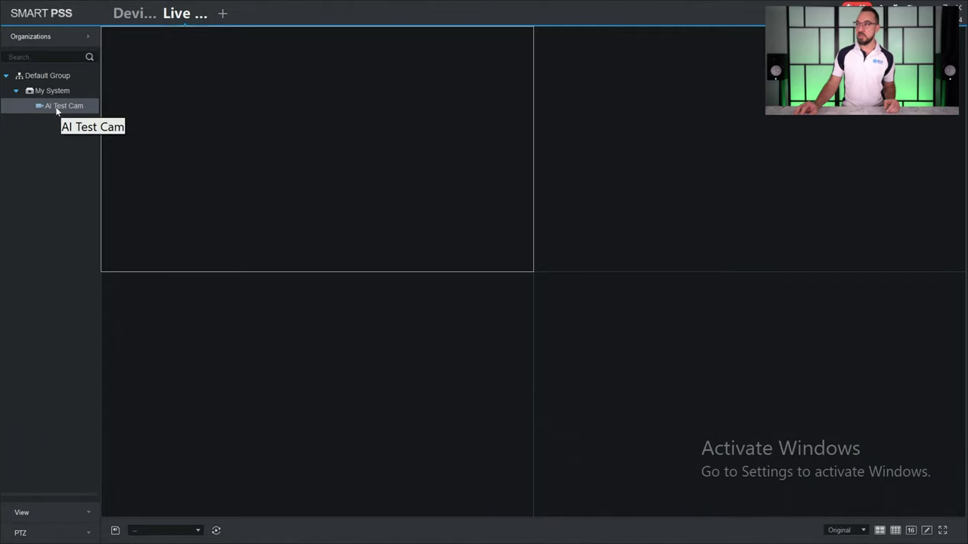
pyautogui.moveTo(54, 105); pyautogui.dragTo(162, 113)
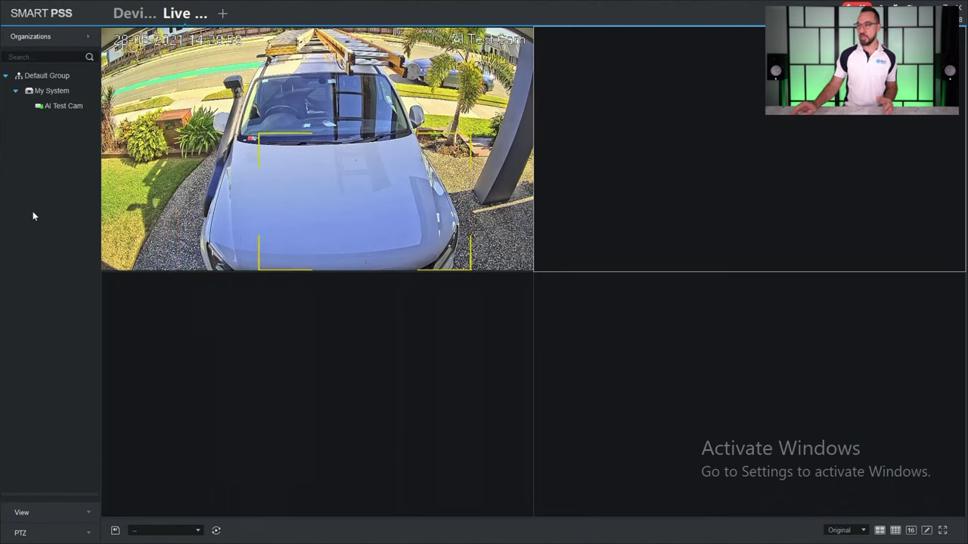
pyautogui.doubleClick(182, 152)
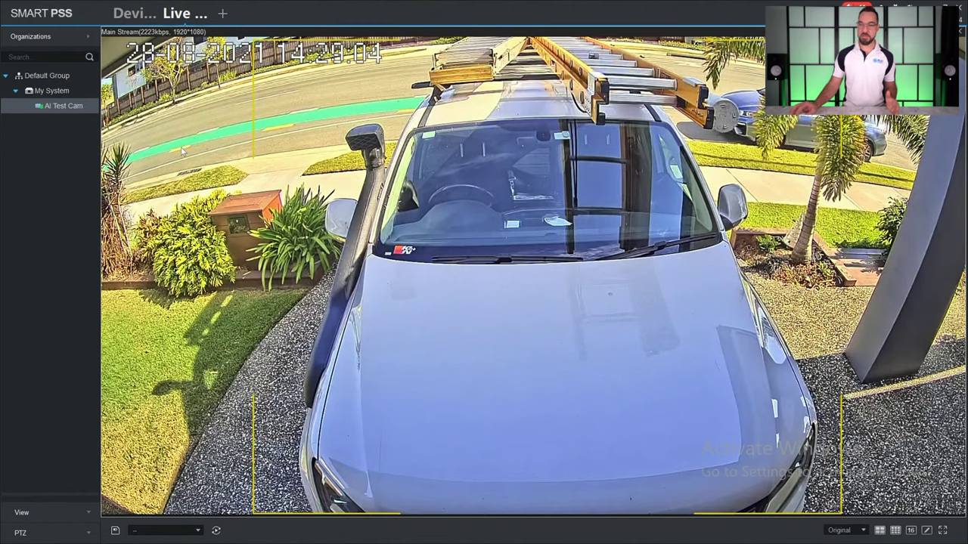
pyautogui.doubleClick(181, 152)
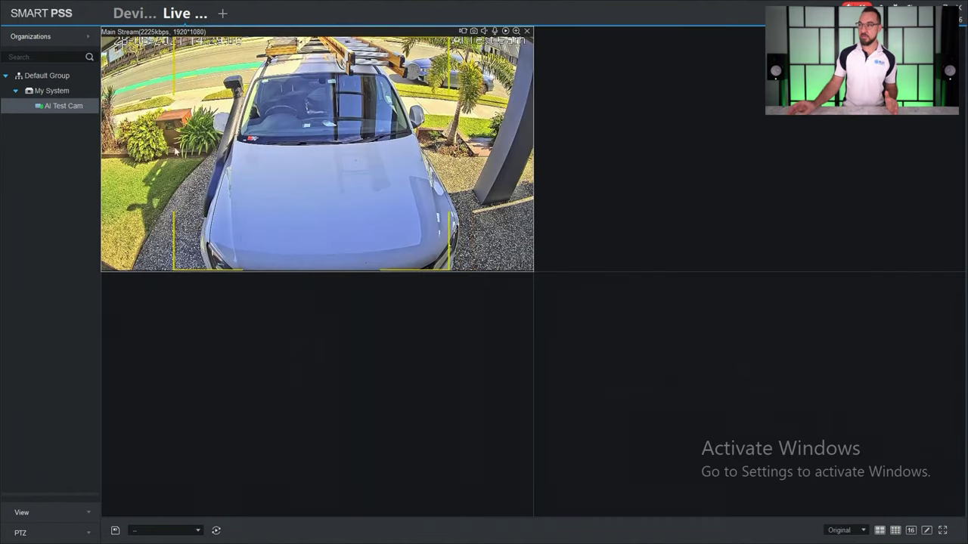
pyautogui.click(31, 183)
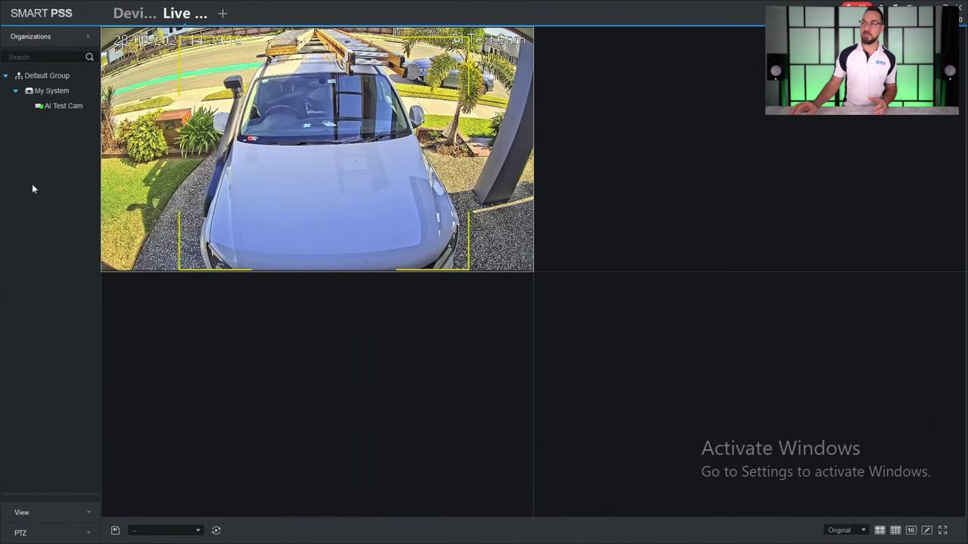
# Open Playback, tick AI Test Cam under My System, and check the 08/28 00:00–23:59 range
pyautogui.click(222, 13)
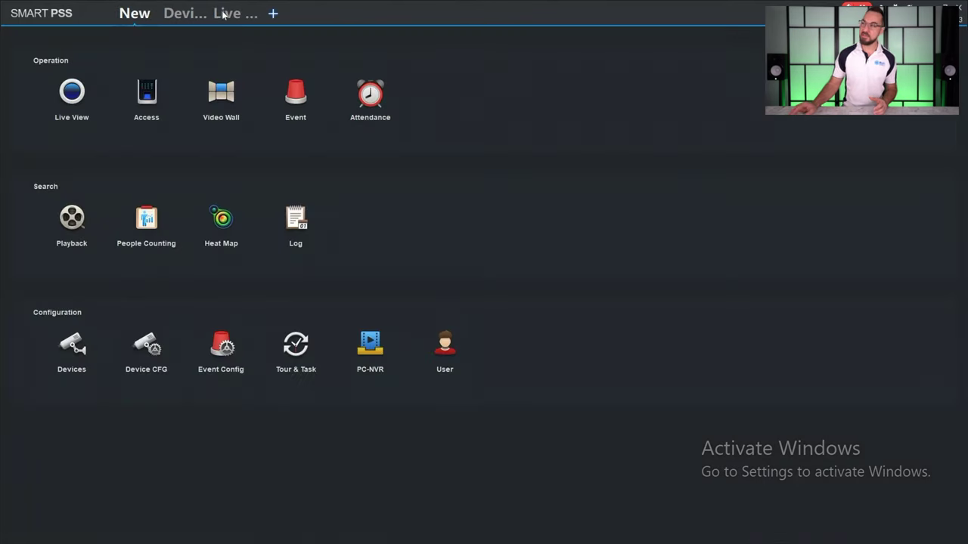
pyautogui.click(53, 232)
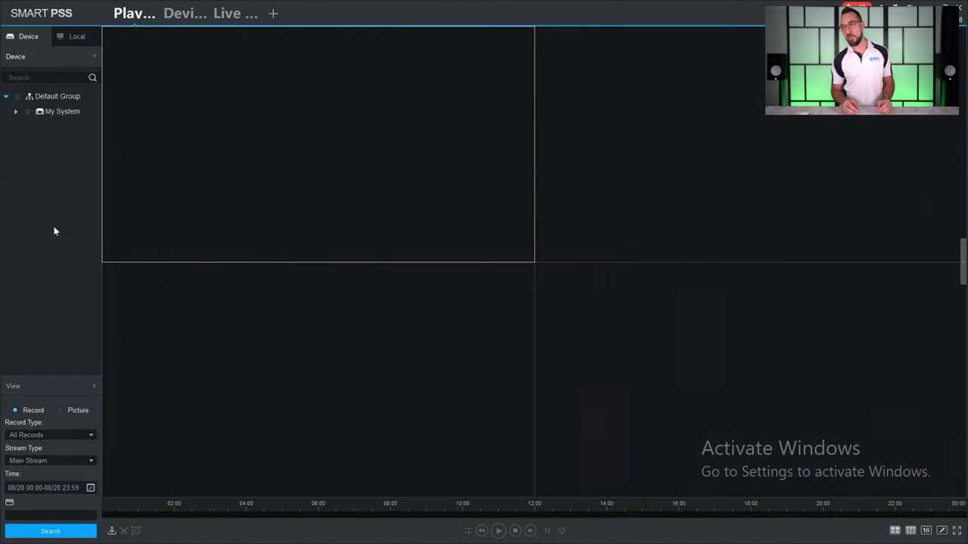
pyautogui.click(15, 114)
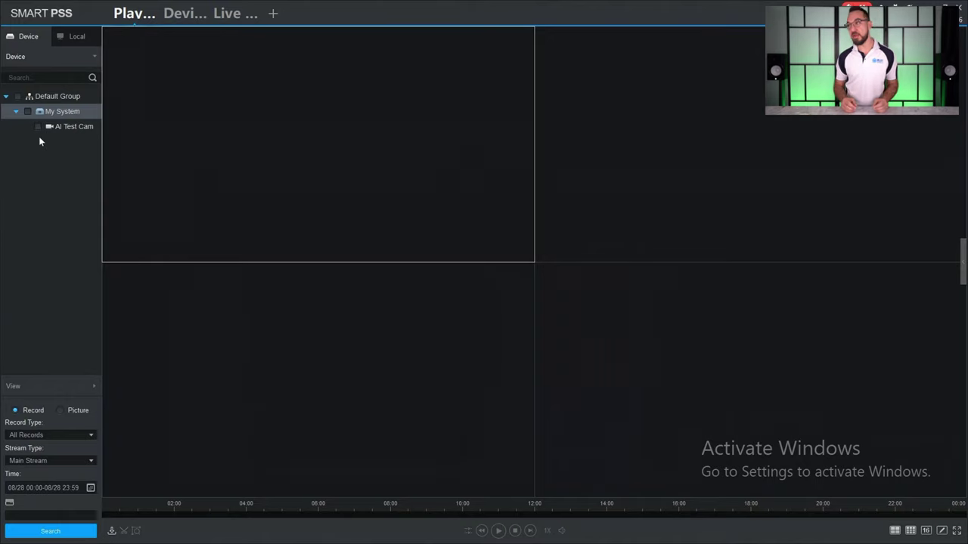
pyautogui.click(38, 127)
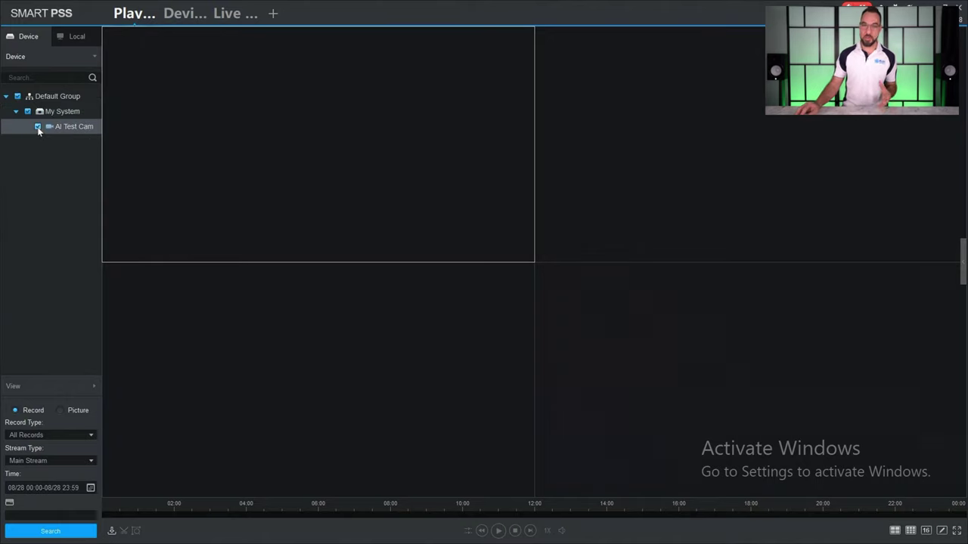
pyautogui.click(90, 488)
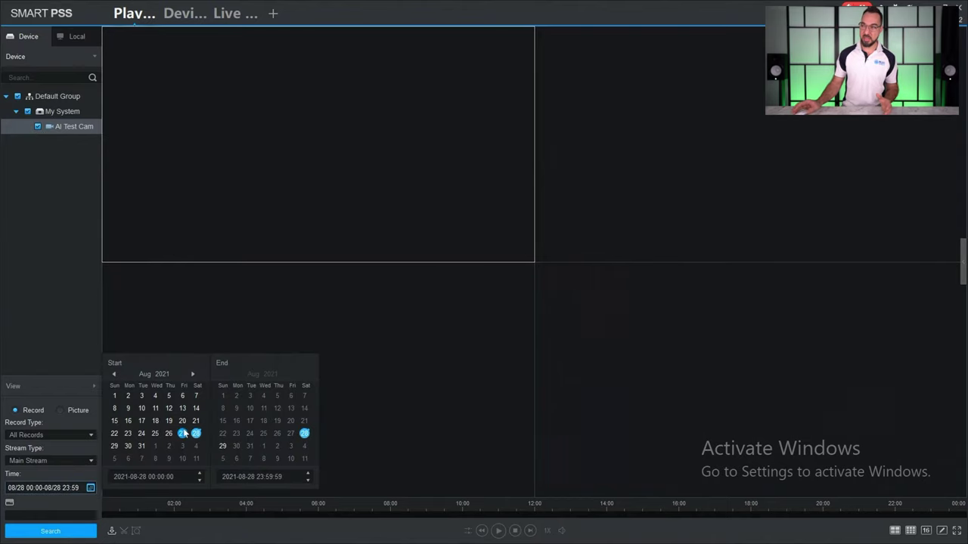
pyautogui.click(61, 310)
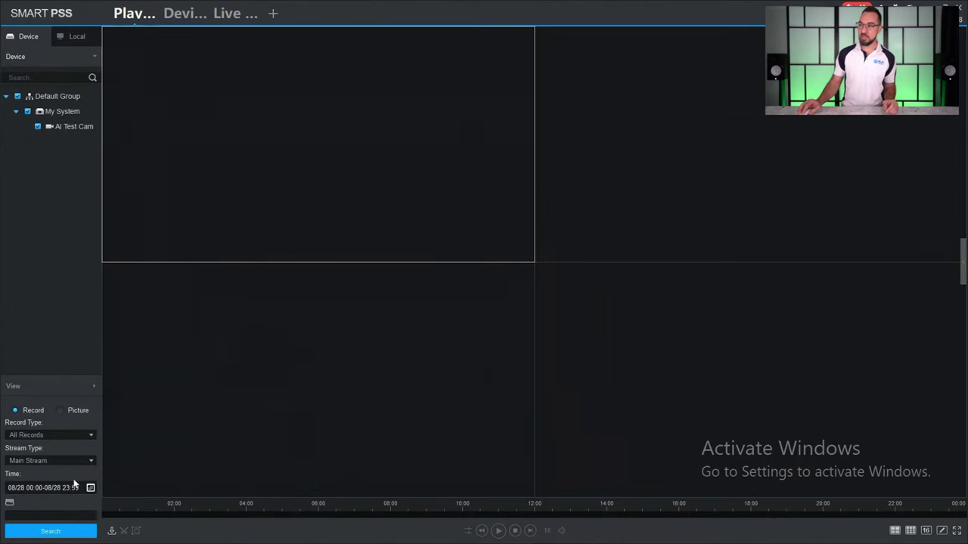
# Search AI Test Cam's recordings, zoom into the timeline, and play from about 14:00
pyautogui.click(71, 531)
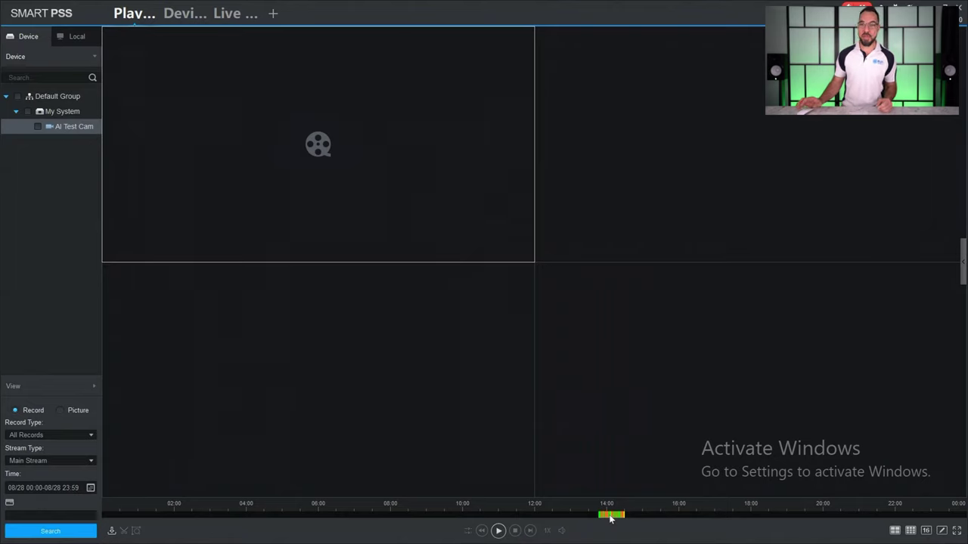
pyautogui.scroll(5, 611, 518)
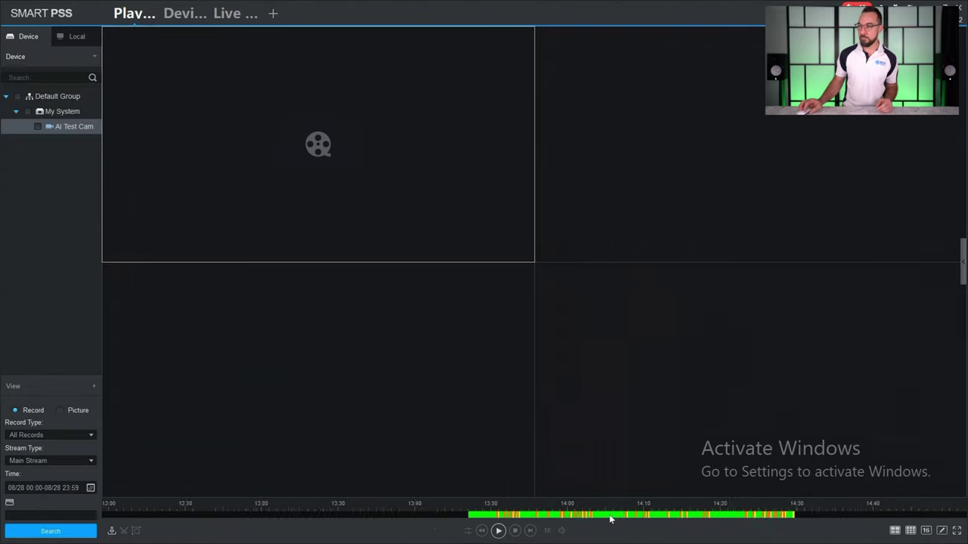
pyautogui.scroll(5, 611, 518)
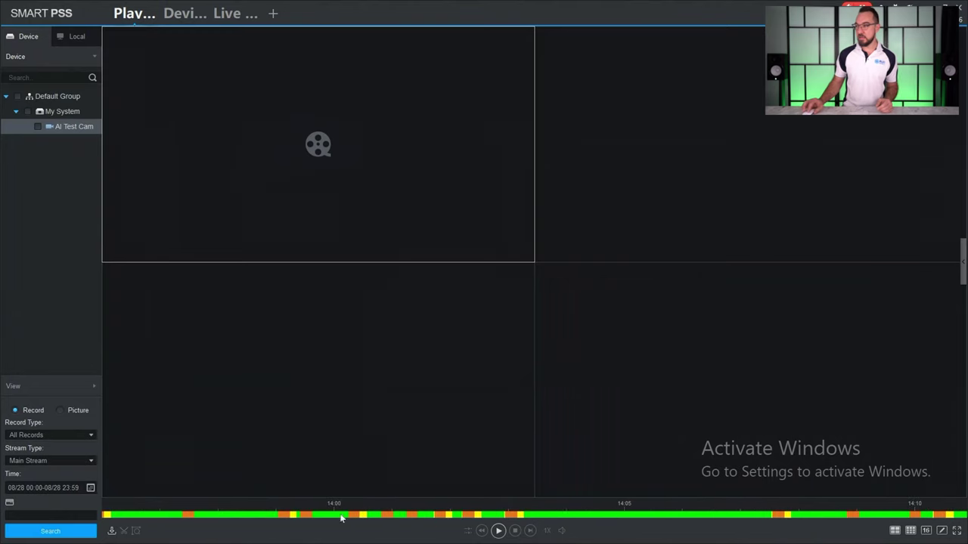
pyautogui.click(275, 516)
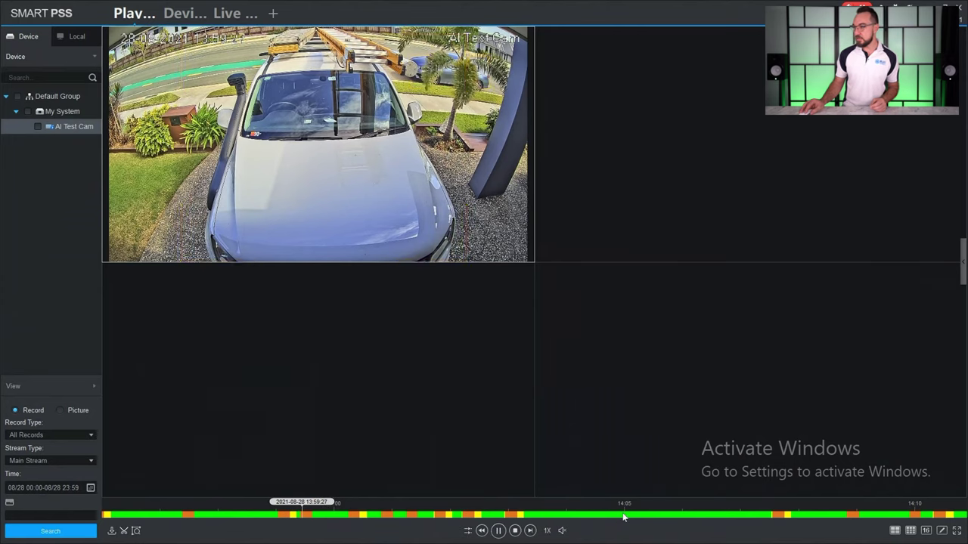
# Mark a clip from about 14:00 to a later point on the timeline, bringing up Export Setup
pyautogui.click(333, 516)
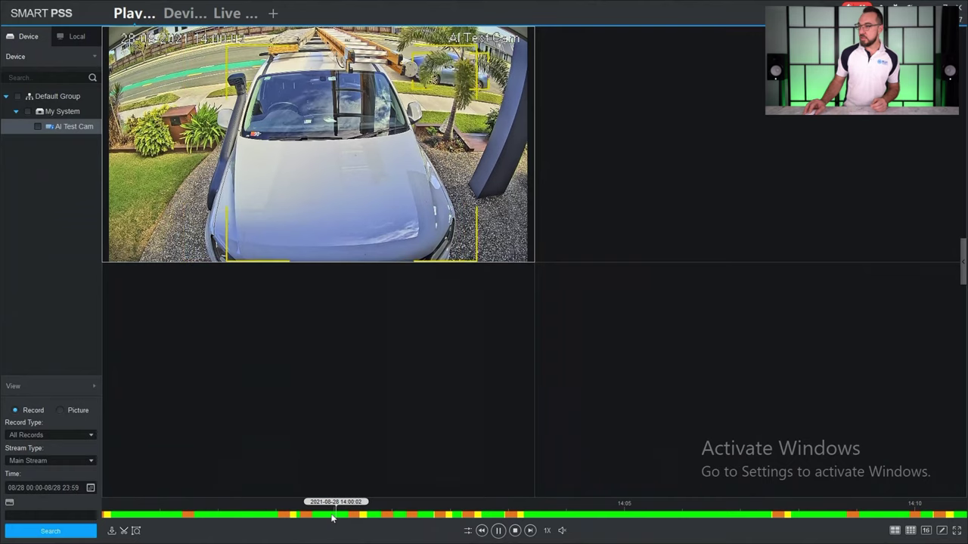
pyautogui.click(124, 530)
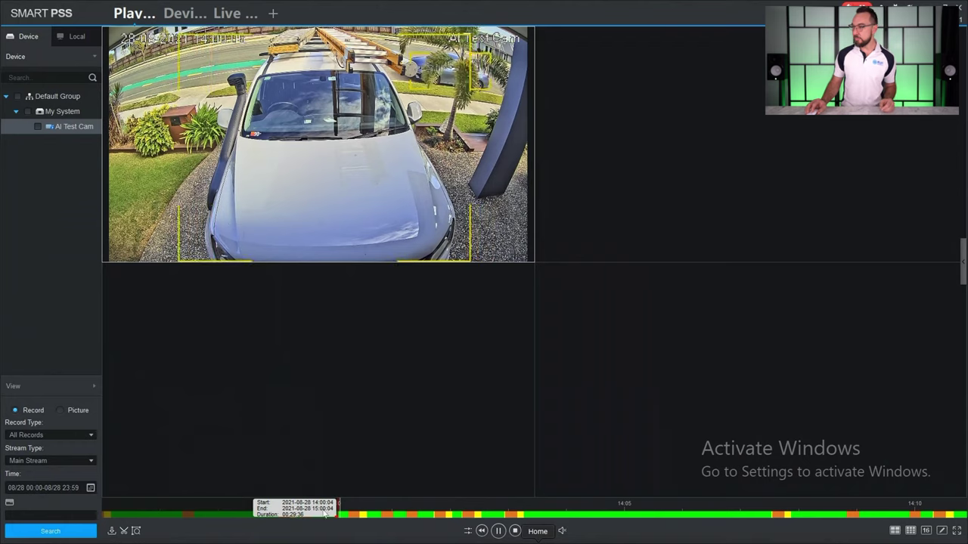
pyautogui.click(447, 513)
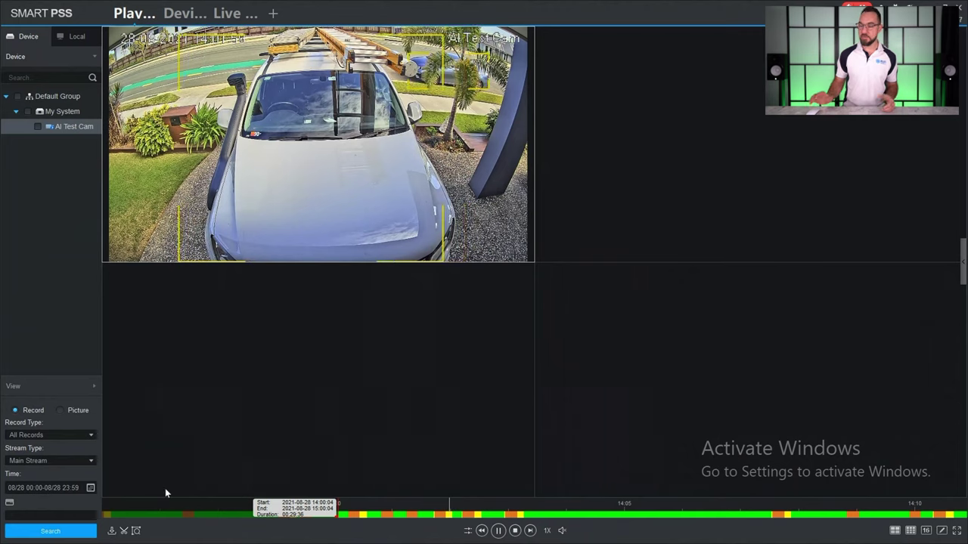
pyautogui.click(124, 531)
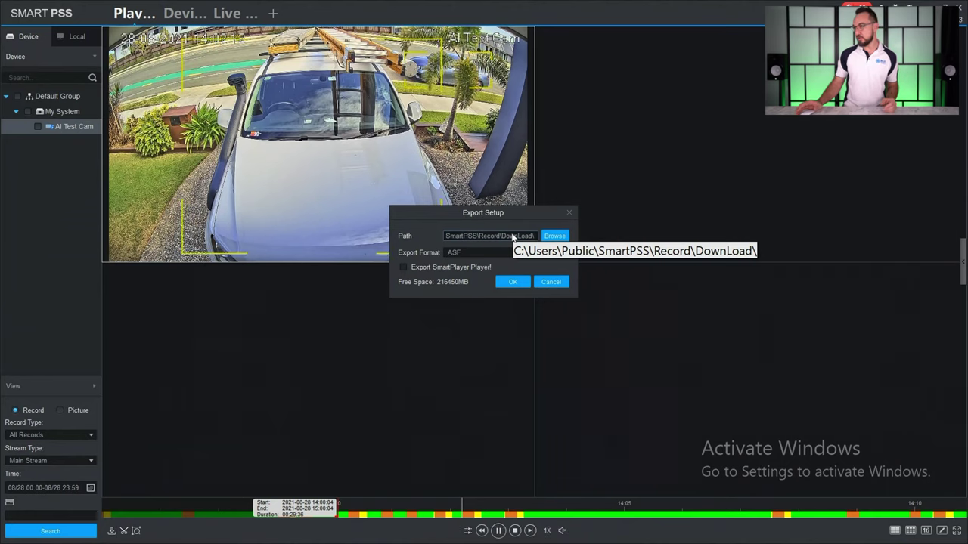
# Change the export format to Original Format and confirm the export settings
pyautogui.click(478, 254)
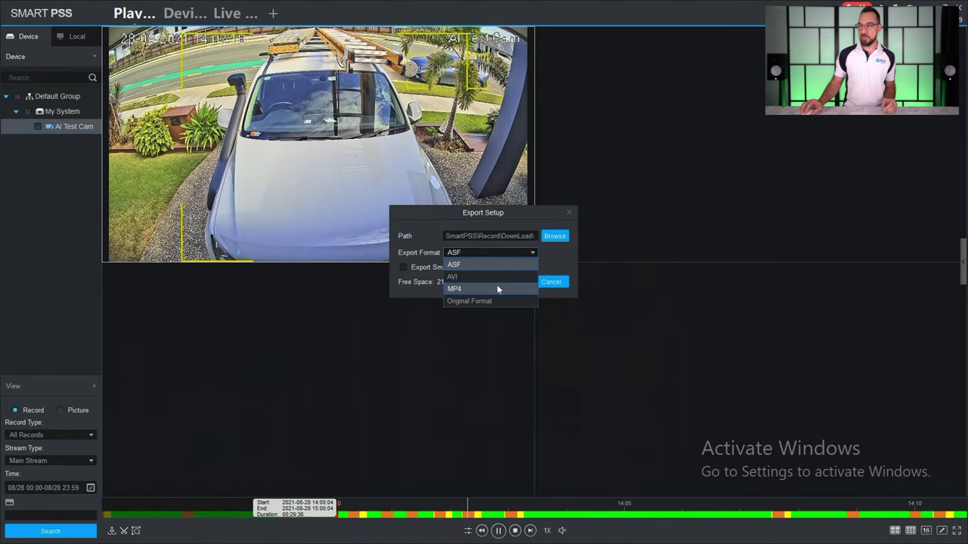
pyautogui.click(497, 290)
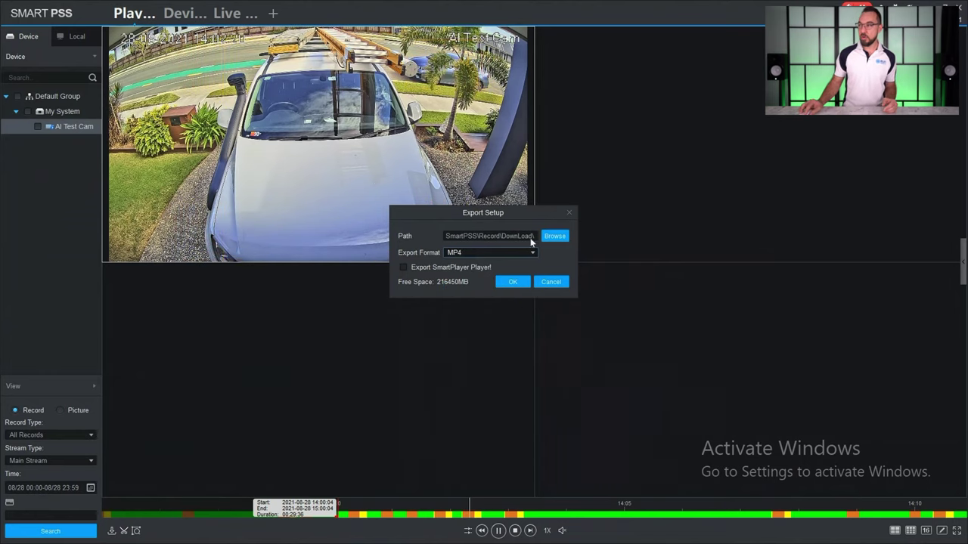
pyautogui.click(527, 252)
pyautogui.click(474, 305)
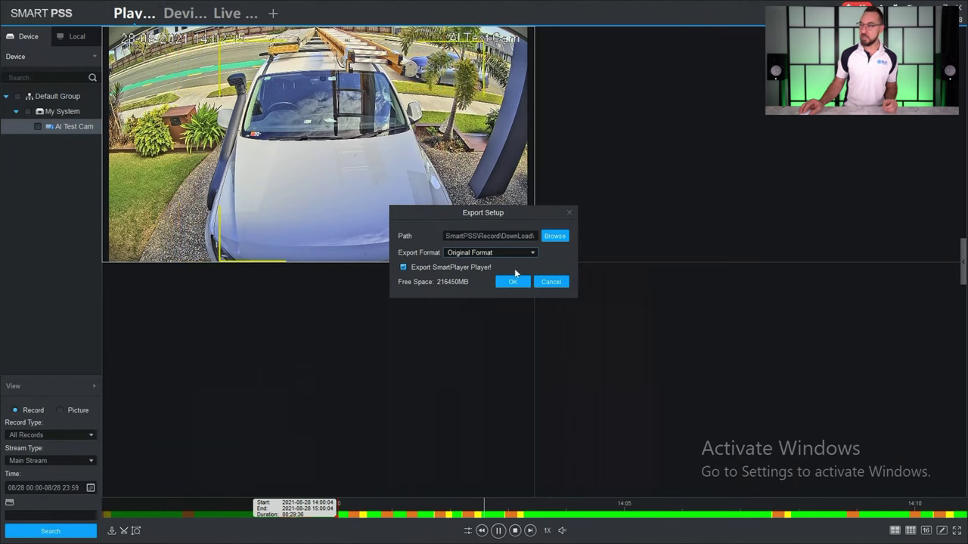
pyautogui.click(517, 281)
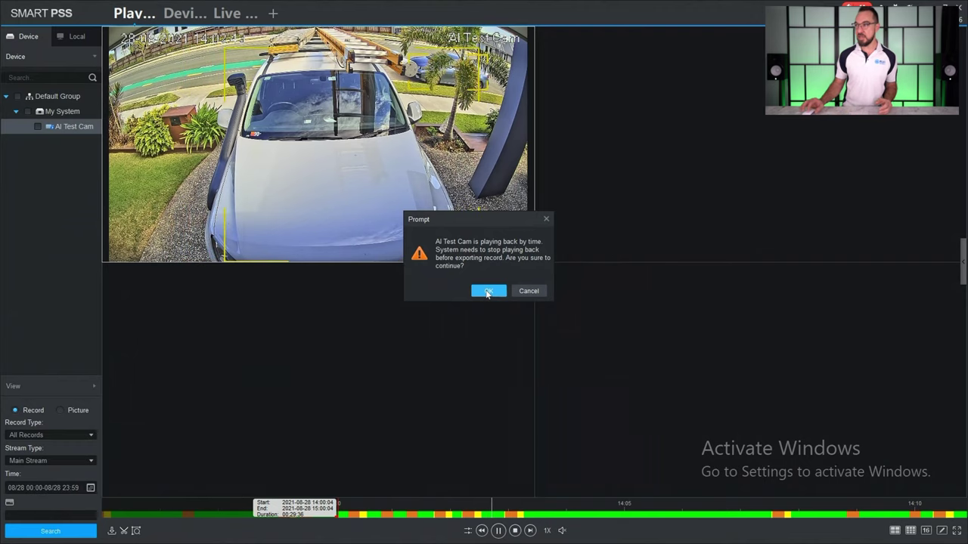
pyautogui.click(488, 292)
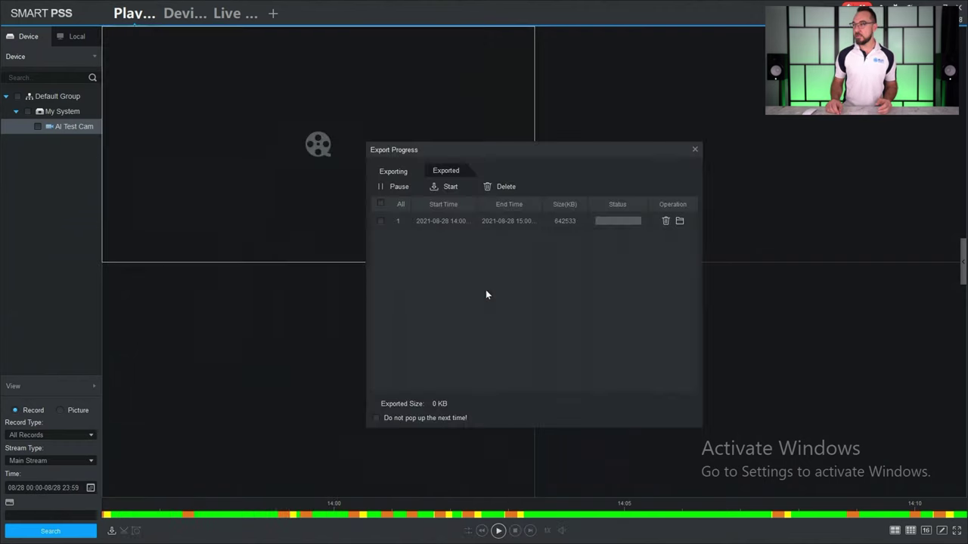